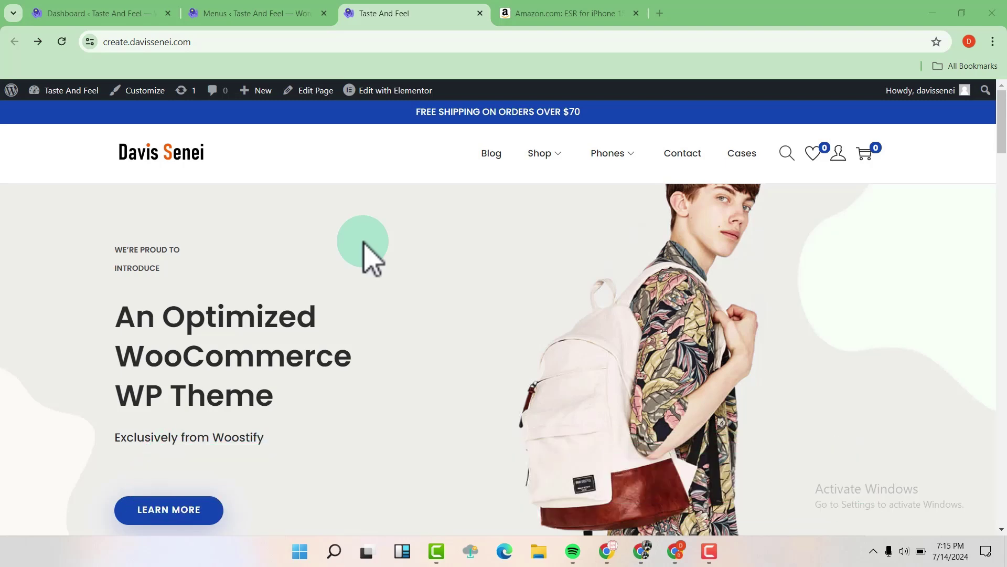
Scroll through the storefront's Contact page and its London map, then go to the Phones menu.
scroll(489, 265, "down", 2)
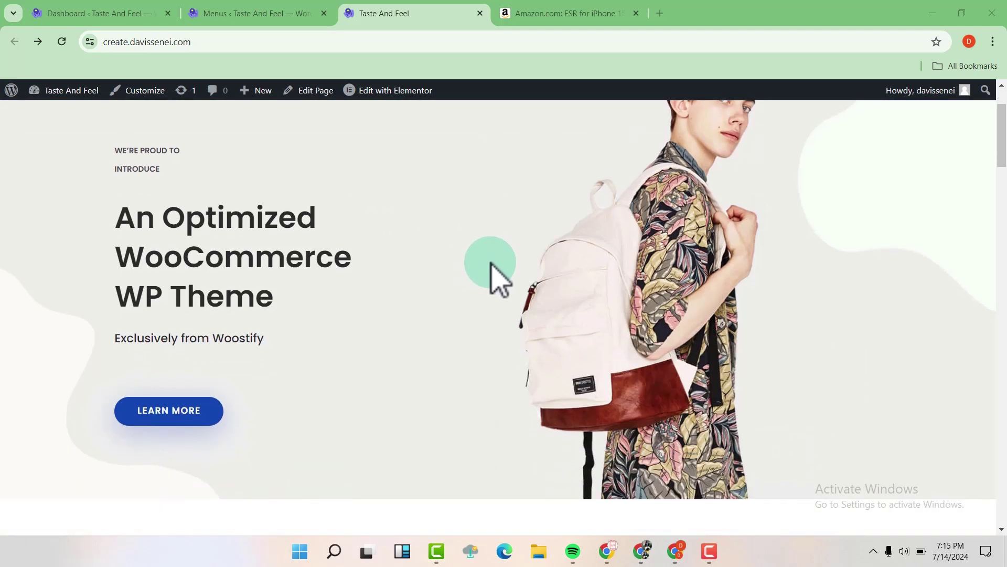
scroll(491, 264, "up", 2)
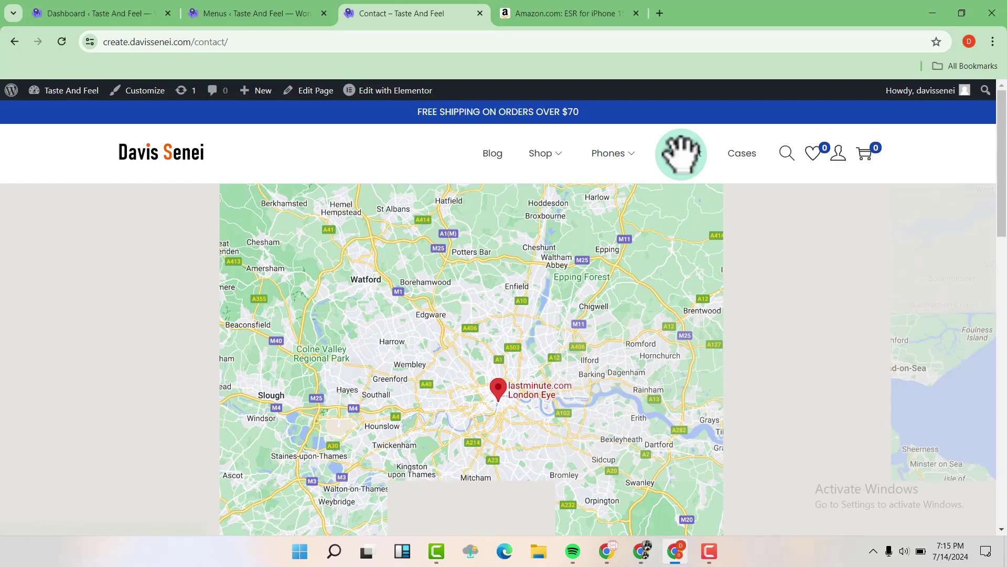
scroll(570, 336, "down", 7)
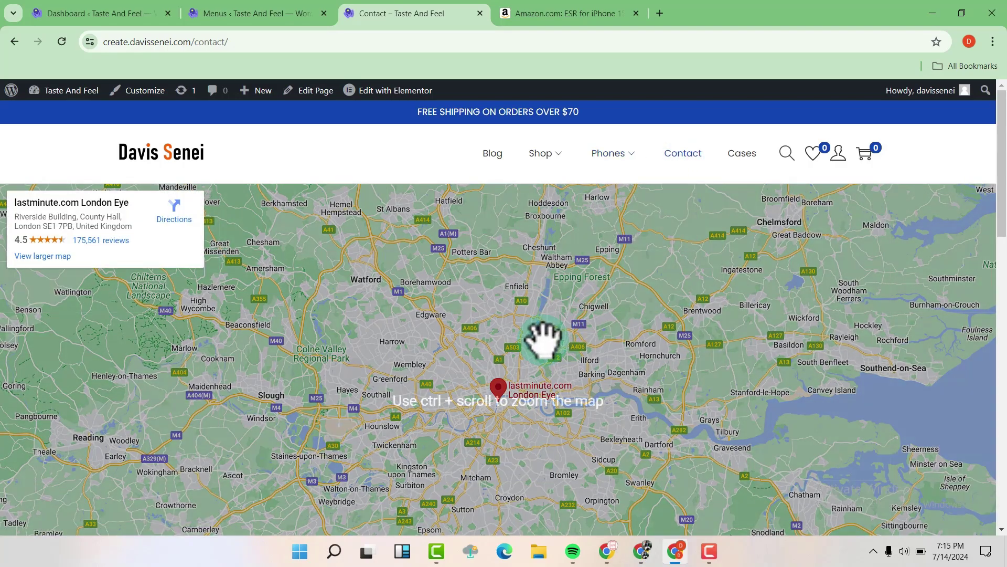
scroll(543, 342, "up", 5)
scroll(543, 339, "up", 3)
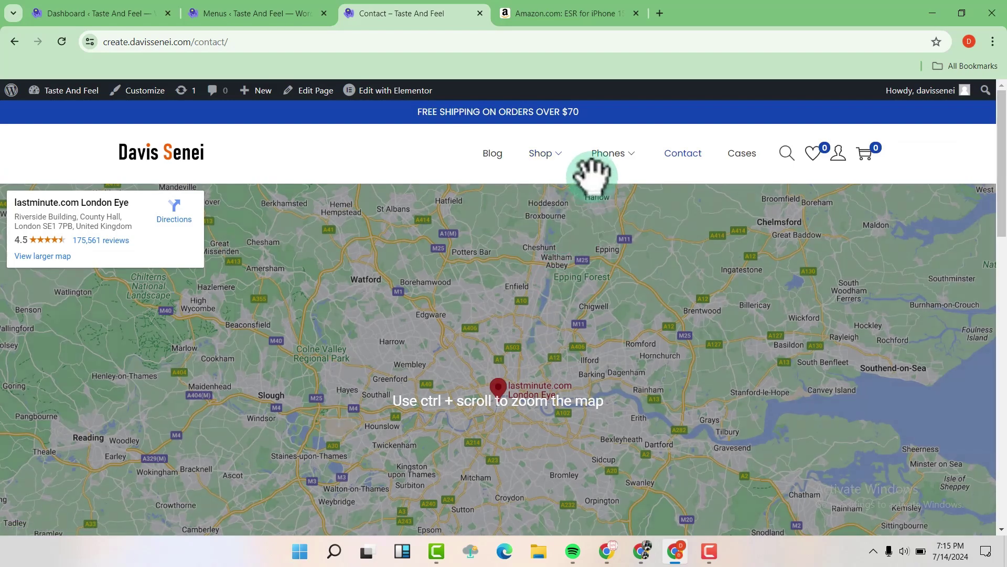
mouse_move(594, 181)
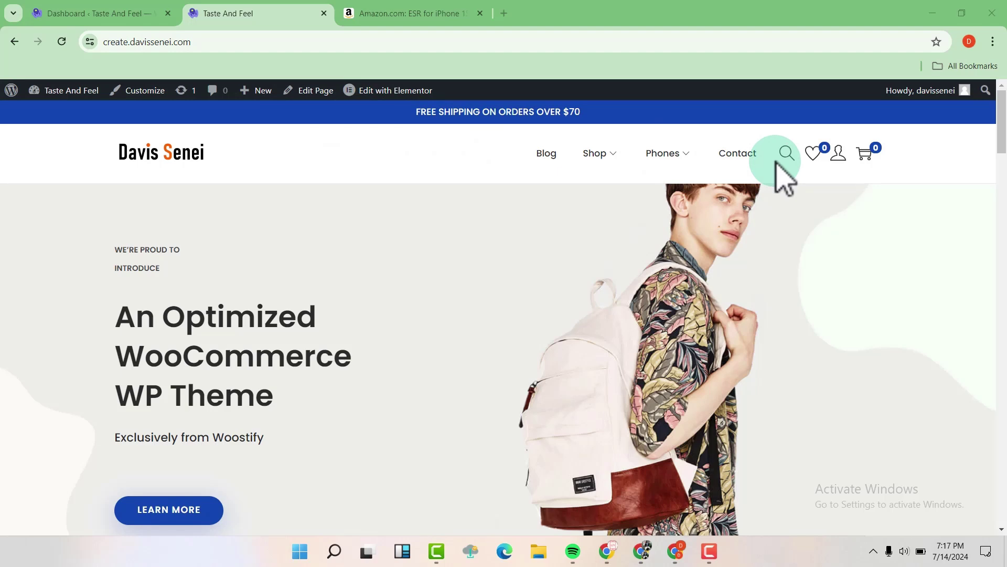
Go to the admin dashboard and open Appearance > Menus.
left_click(127, 17)
scroll(52, 341, "down", 2)
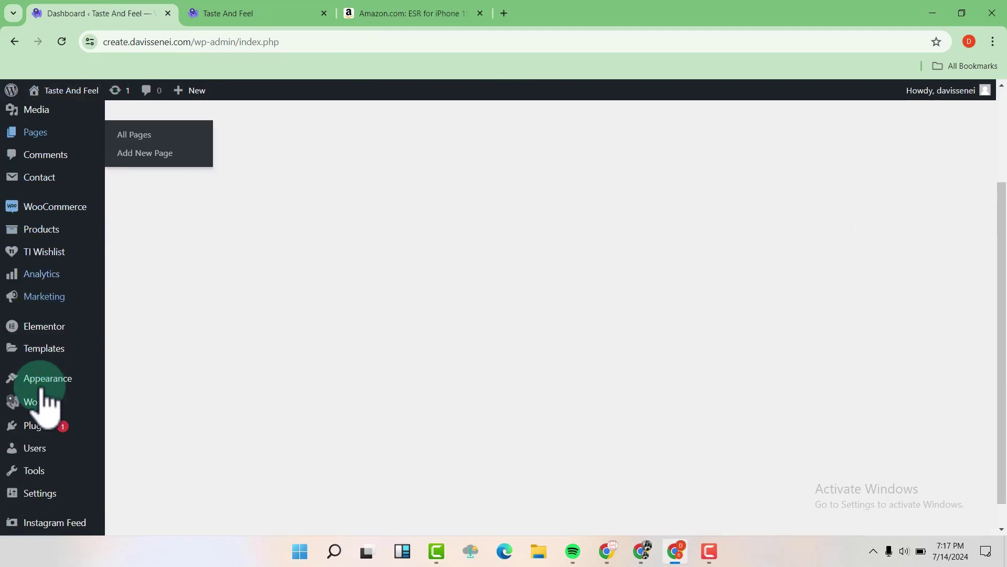
mouse_move(45, 391)
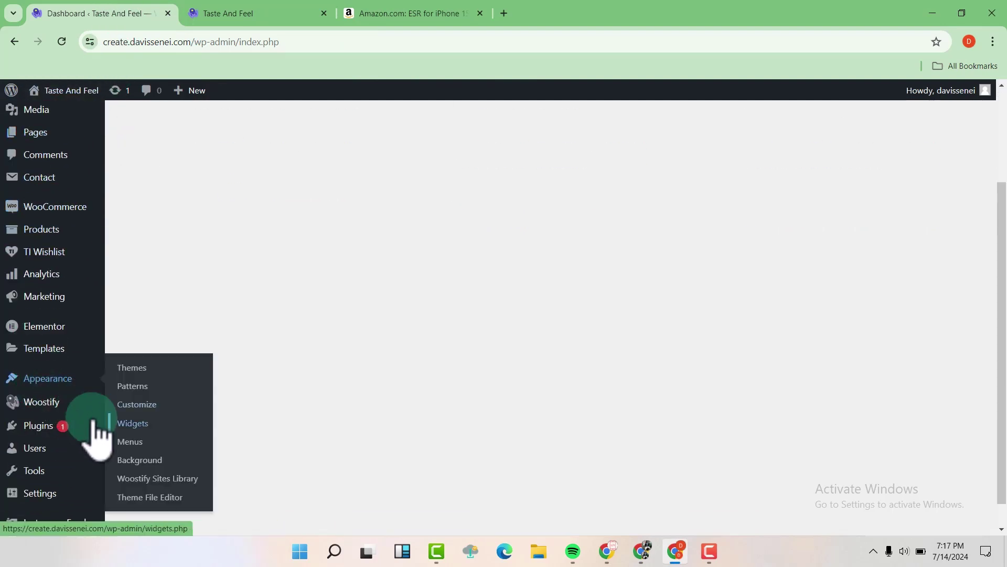
left_click(131, 444)
scroll(476, 373, "down", 1)
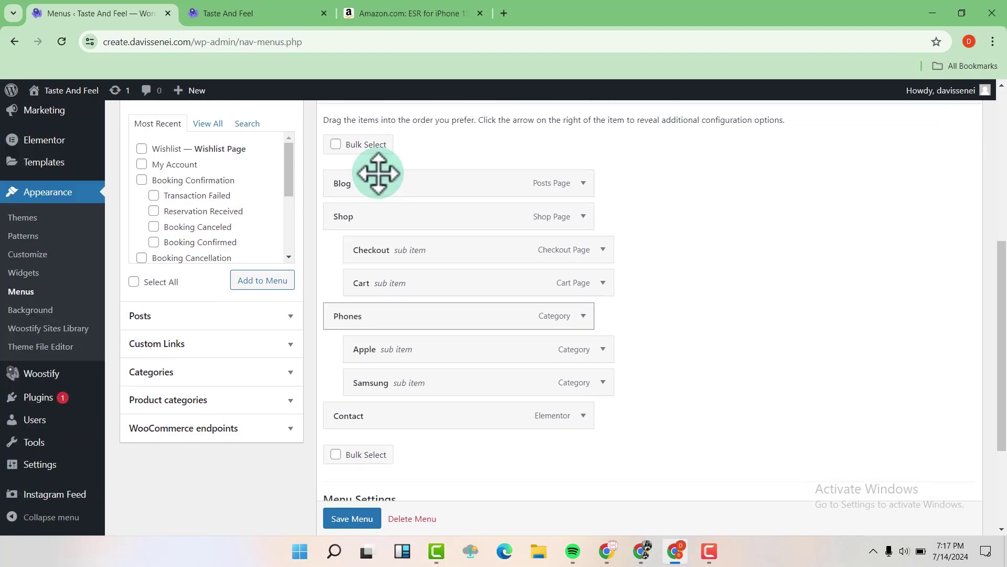
Compare with the storefront's current header menu, then collapse the Pages box in the editor.
left_click(282, 13)
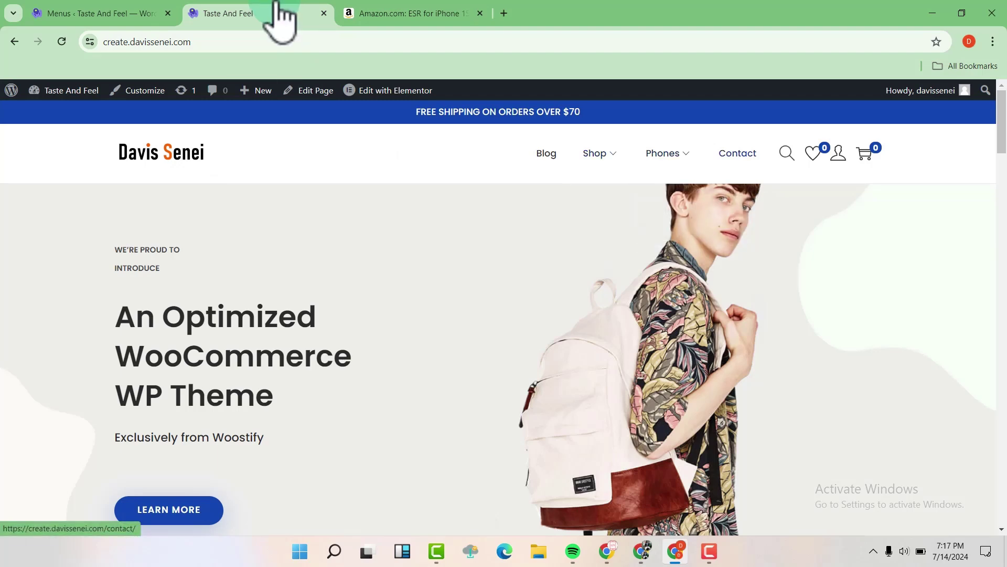
left_click(128, 13)
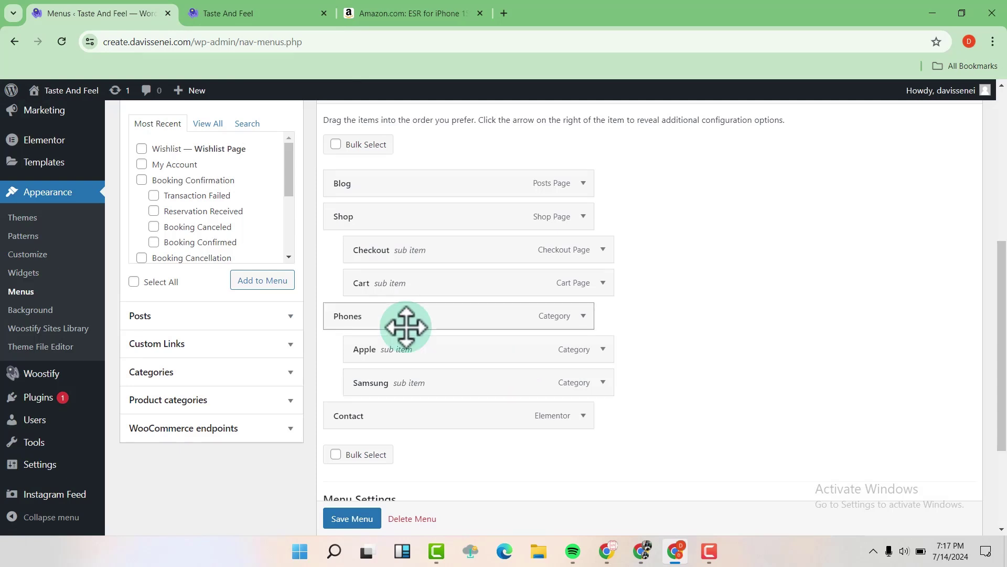
scroll(410, 334, "up", 1)
left_click(290, 149)
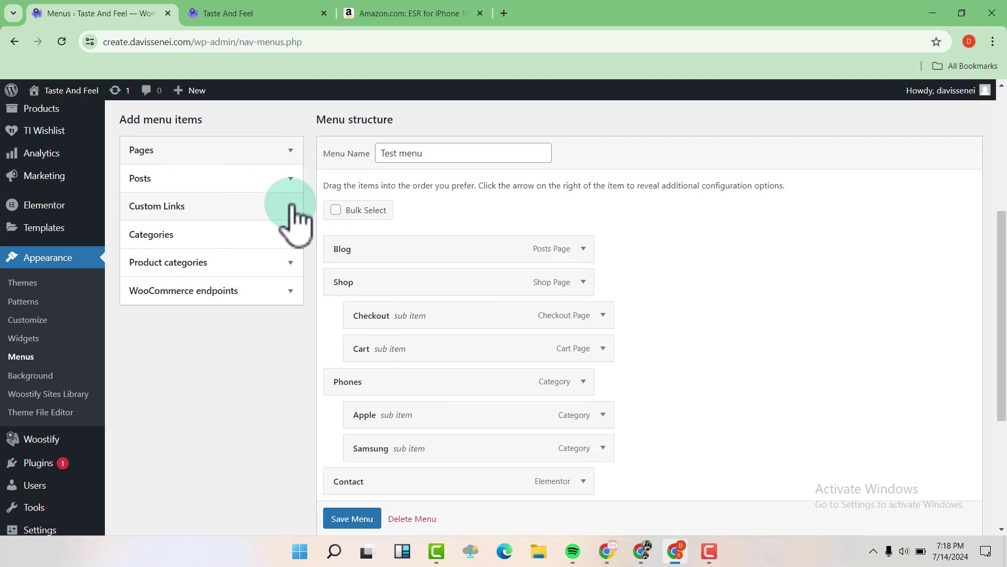
Expand Custom Links and paste the Amazon ESR iPhone 15 Pro Max case URL as the URL.
left_click(292, 206)
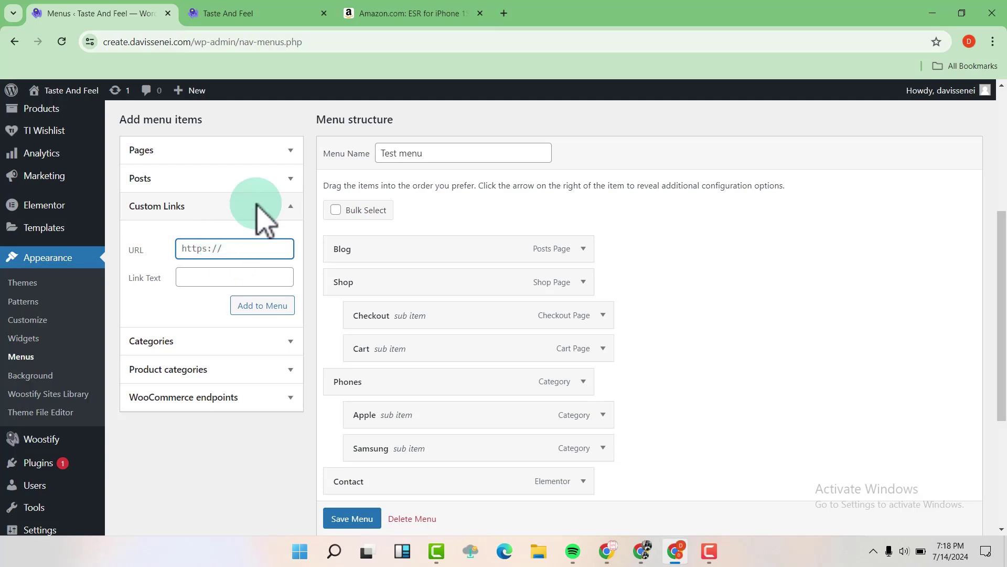
left_click(410, 12)
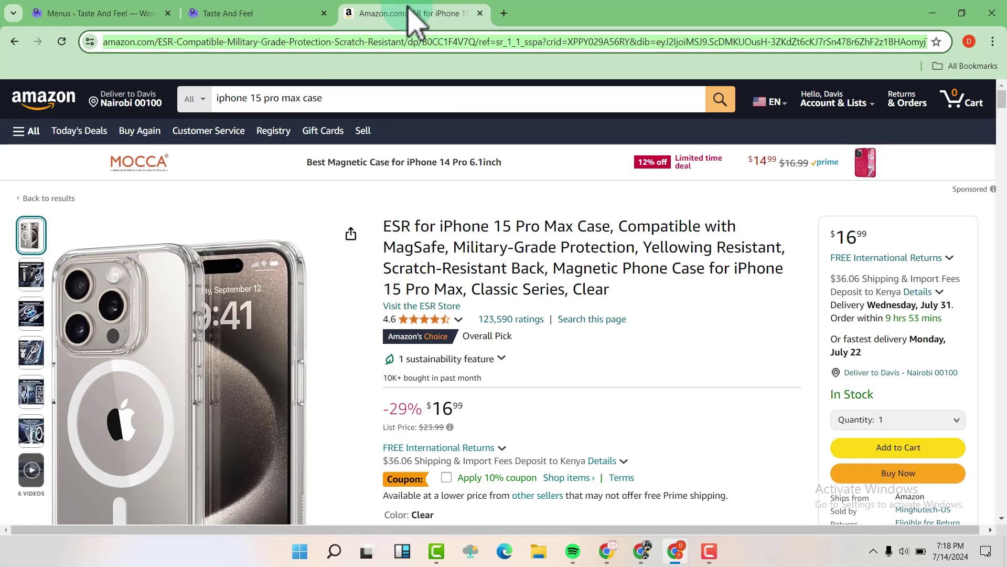
left_click(512, 195)
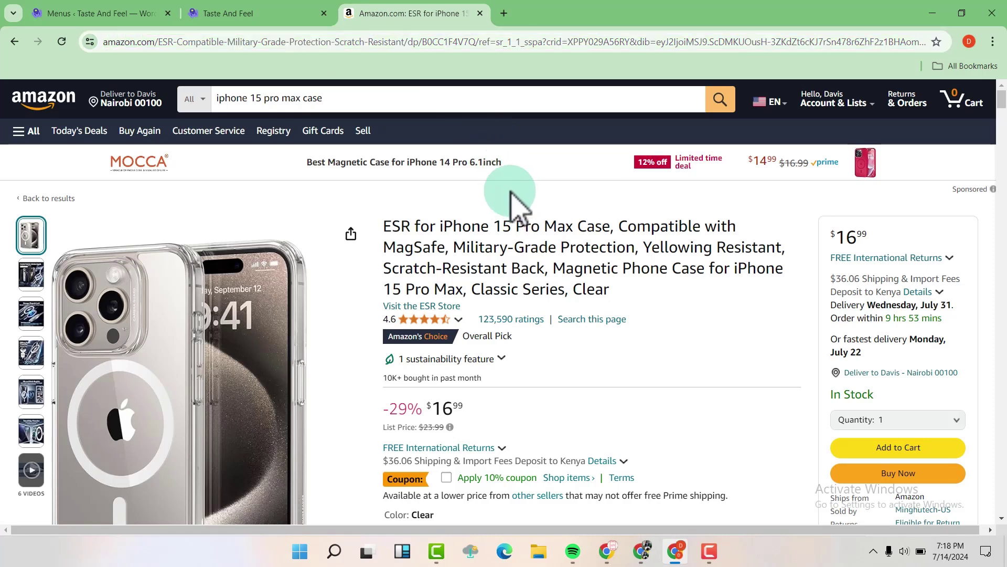
left_click(402, 41)
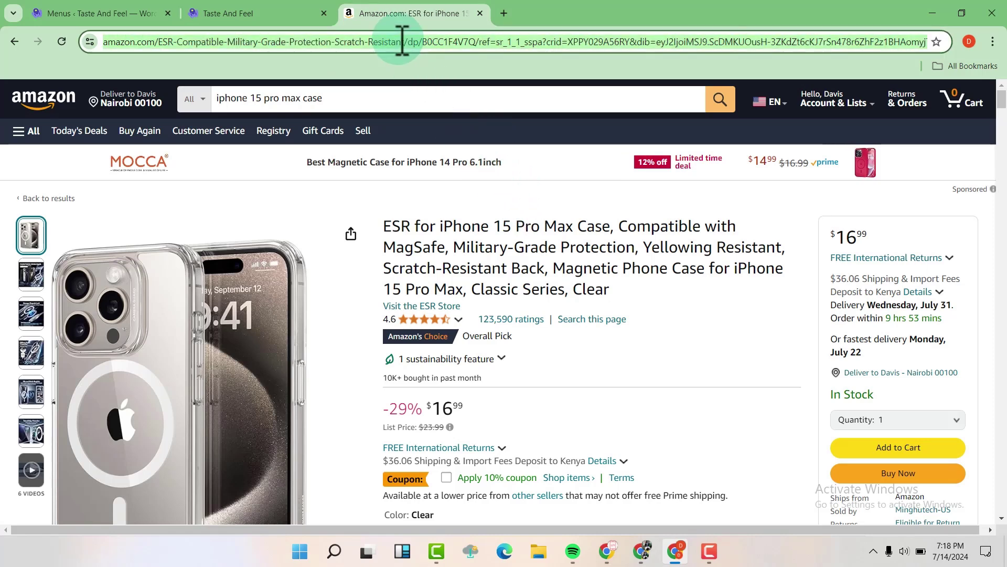
left_click(95, 13)
left_click(218, 248)
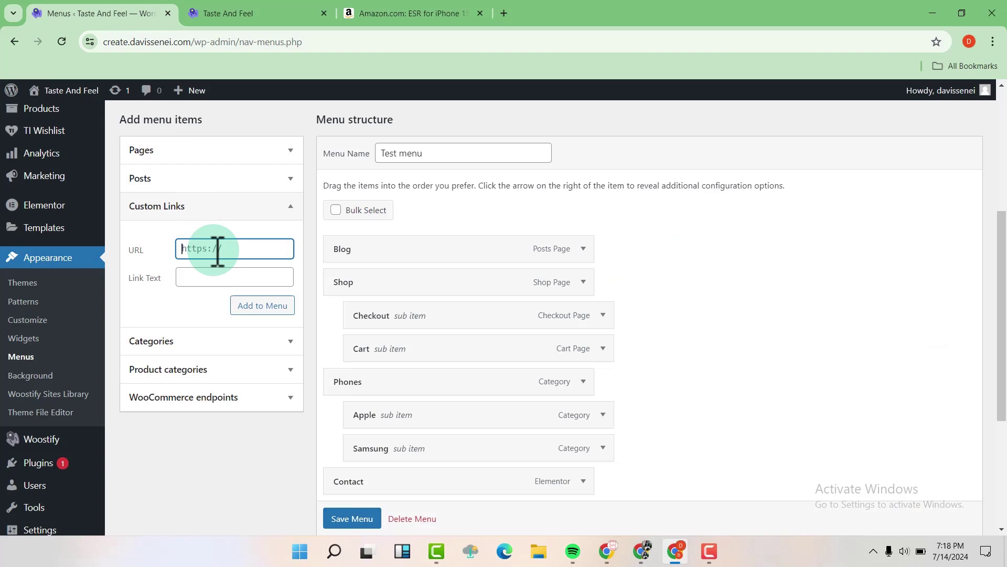
key("ctrl+v")
Enter 'Cases' as the link text and add the link to the Test menu.
left_click(217, 278)
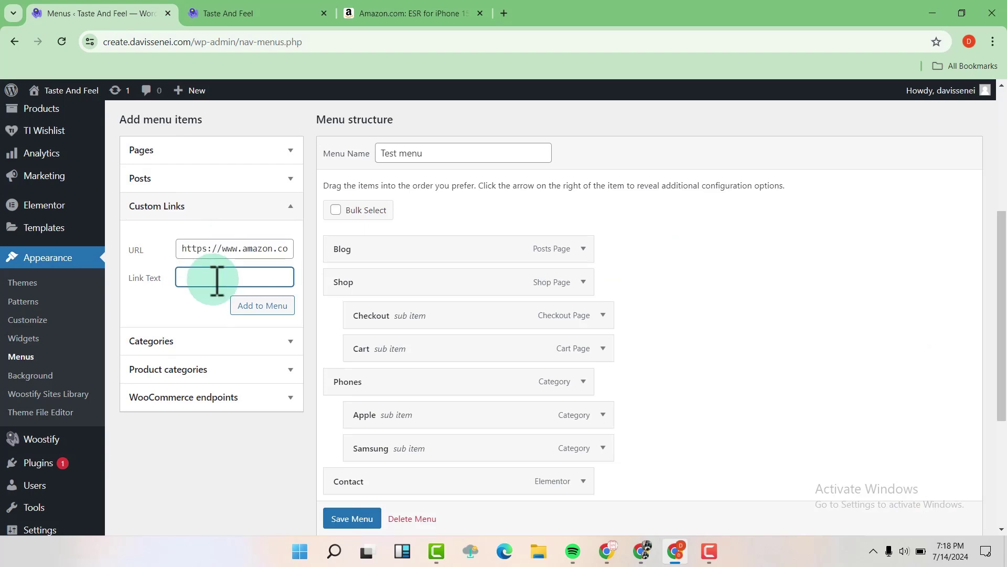
left_click(426, 13)
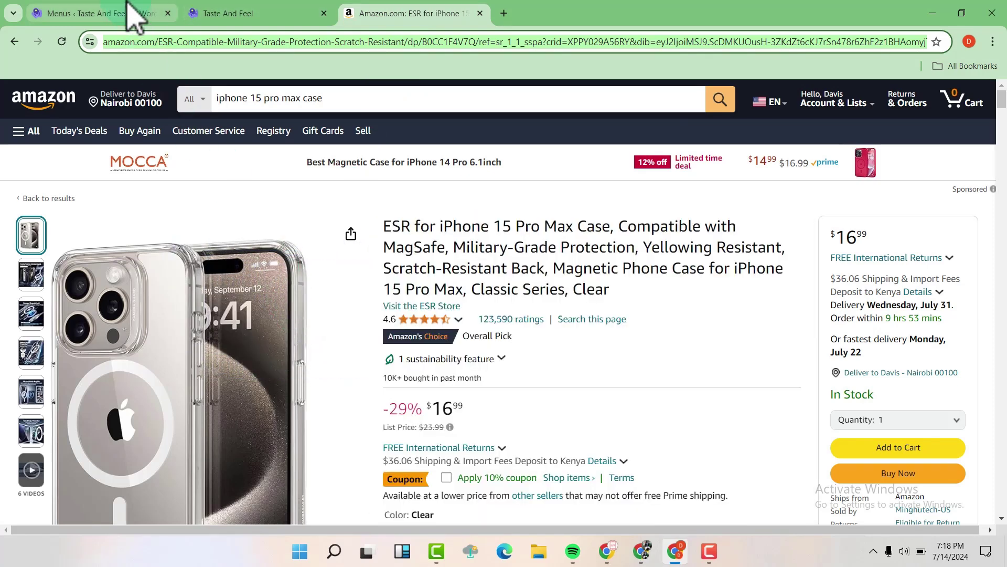
left_click(128, 15)
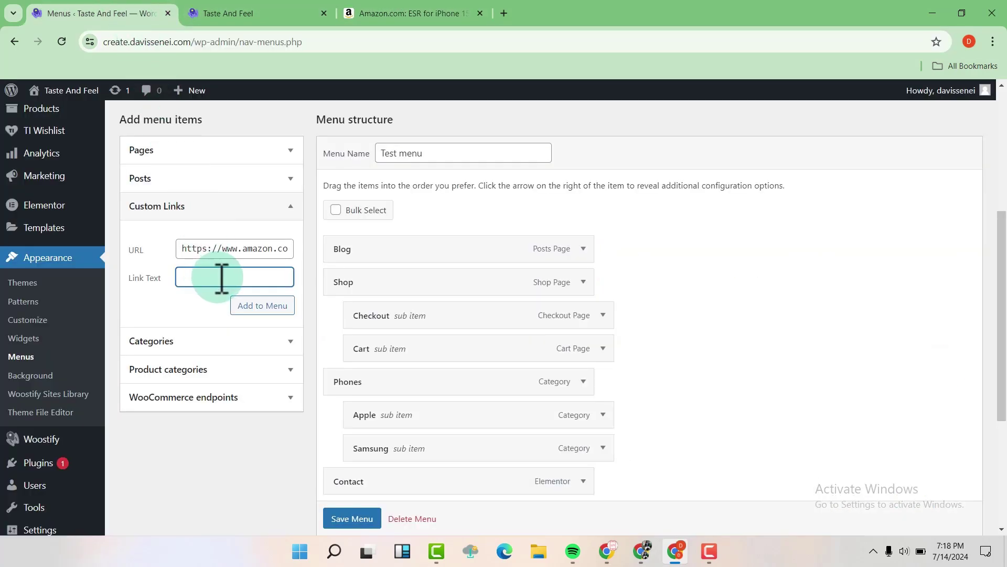
left_click(265, 307)
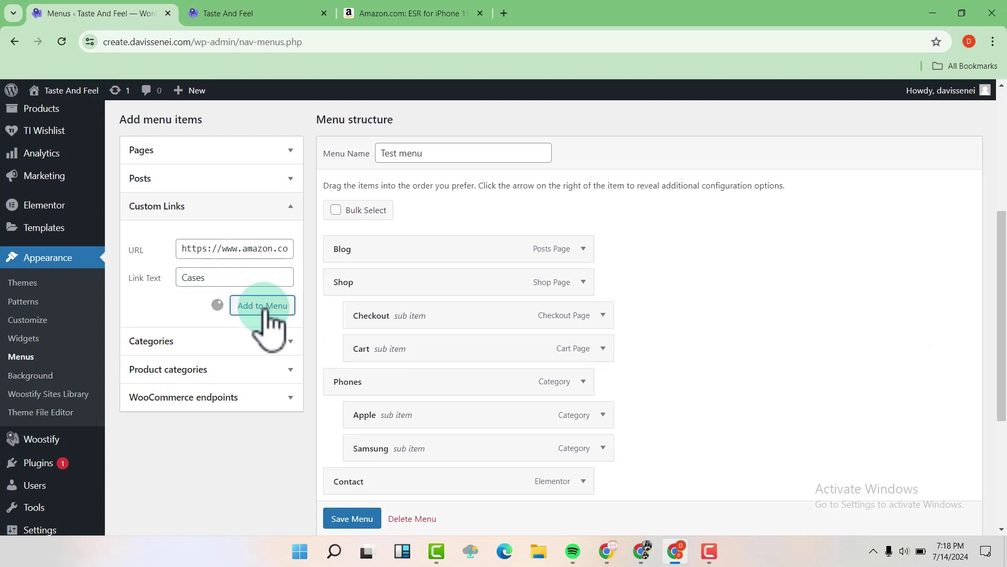
Move the Cases item up into second place, between Blog and Shop.
scroll(265, 322, "down", 4)
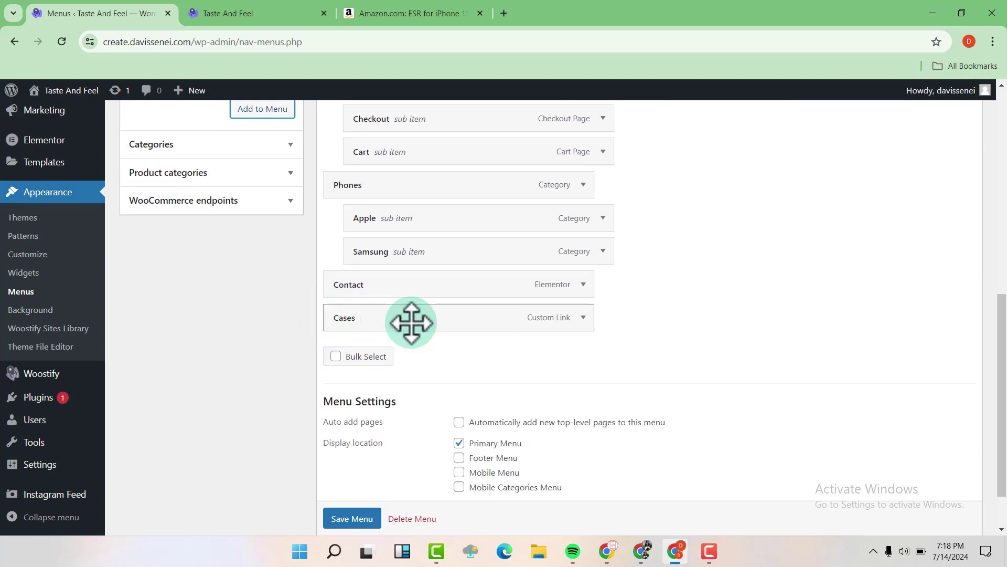
scroll(412, 322, "up", 1)
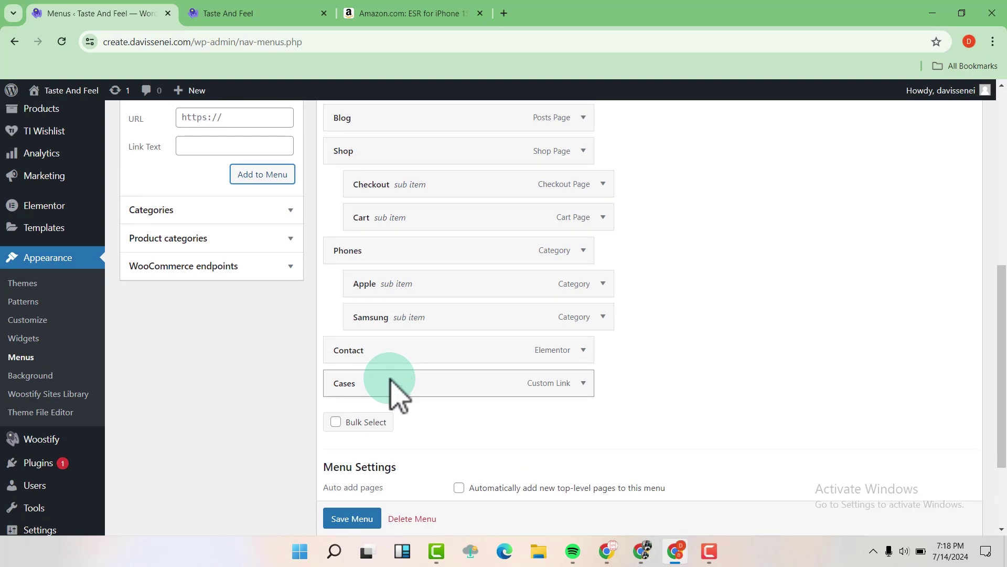
left_click_drag(390, 379, 372, 219)
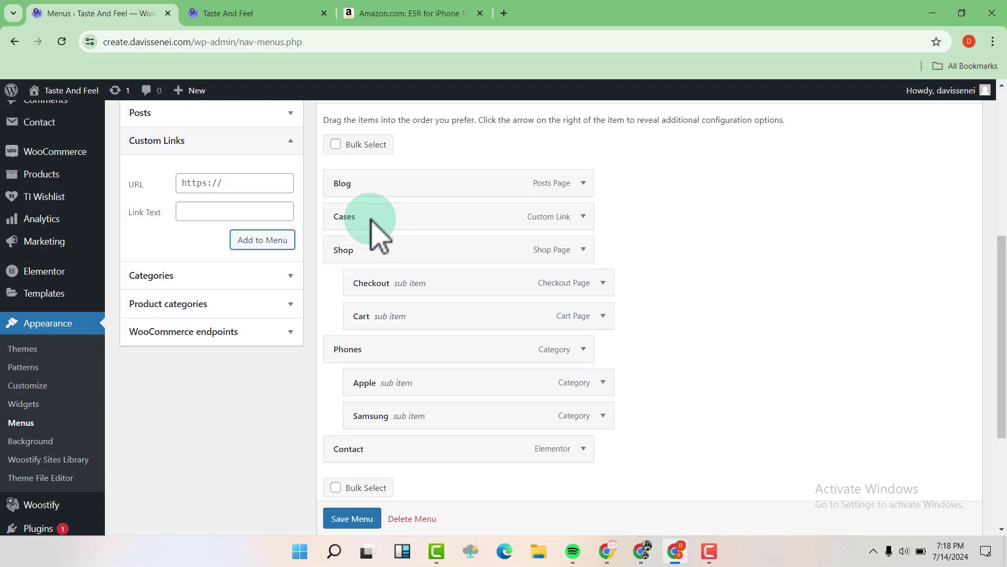
Save the Test menu and reload the storefront homepage to show Cases after Blog.
left_click(361, 518)
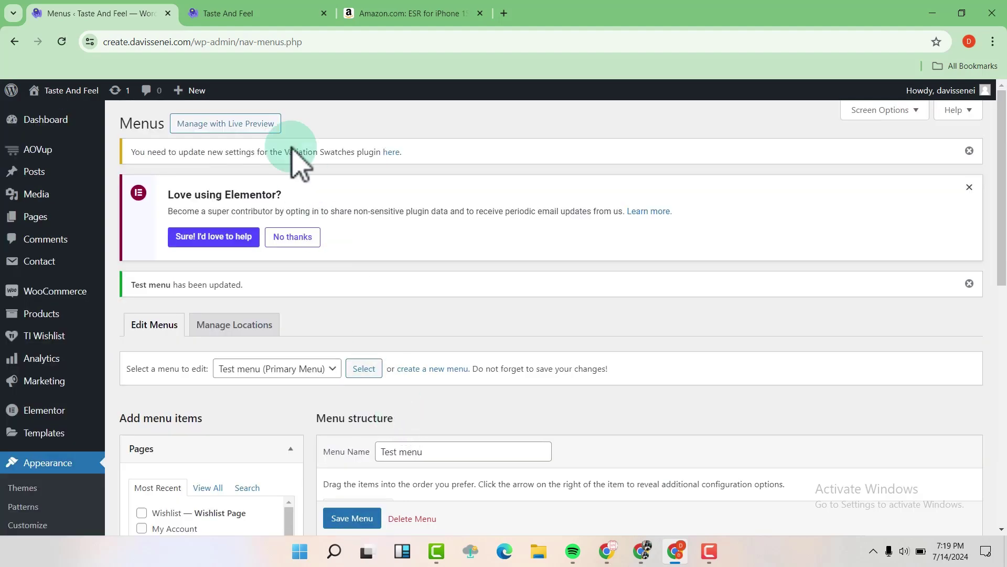
left_click(236, 14)
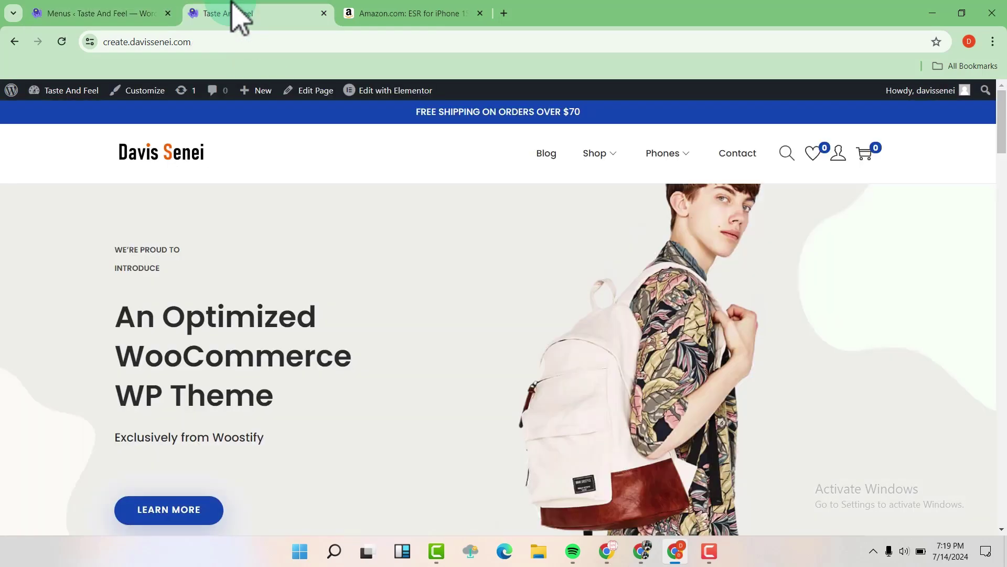
left_click(62, 42)
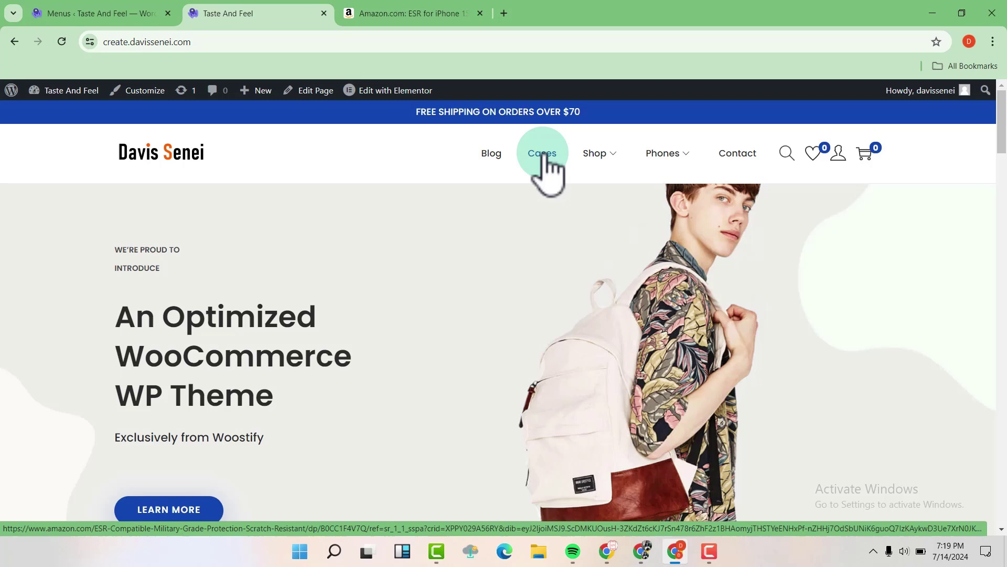
left_click(544, 154)
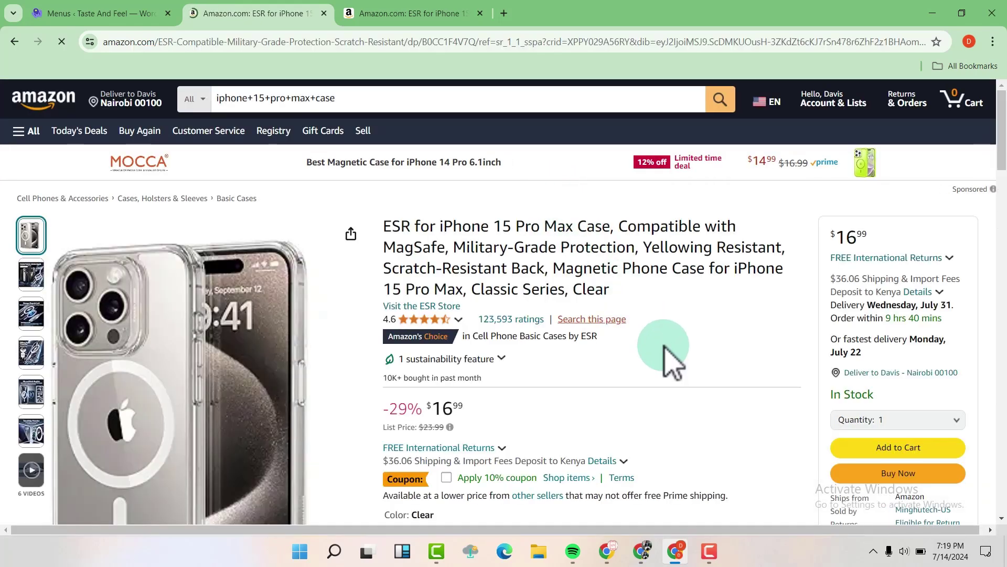
key("alt+Left")
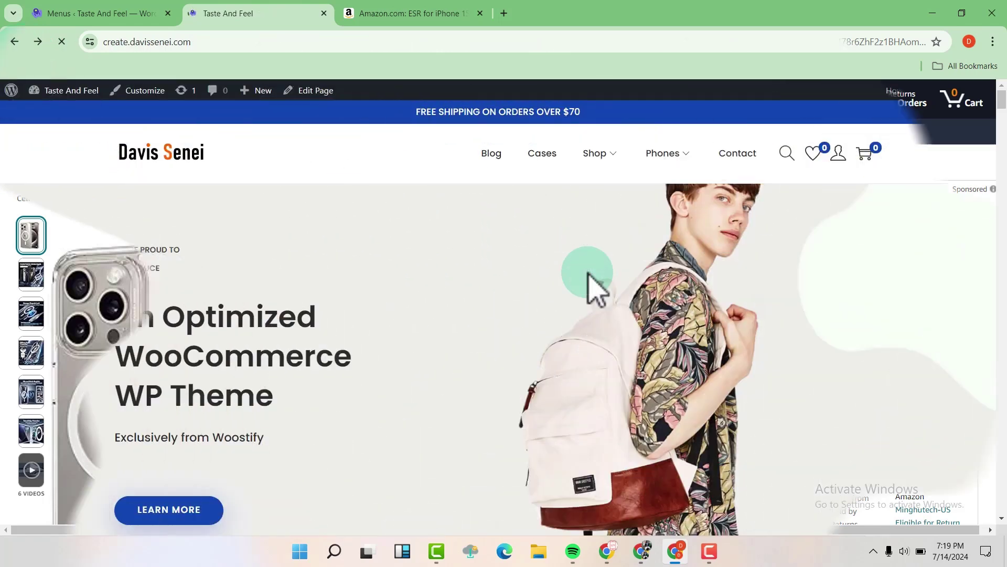